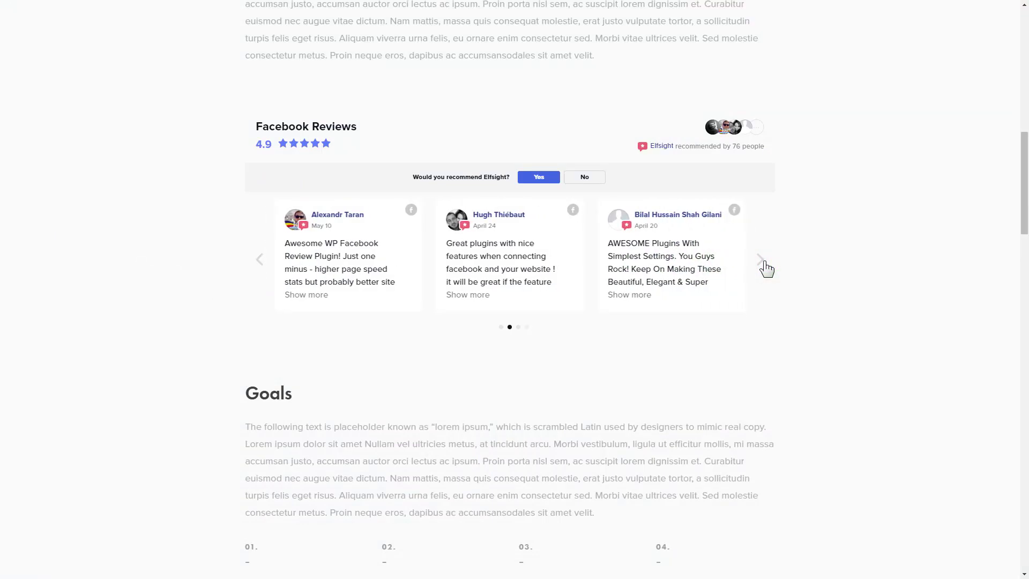
Advance the sample Facebook reviews carousel to further review cards.
left_click(764, 266)
left_click_drag(733, 262, 702, 269)
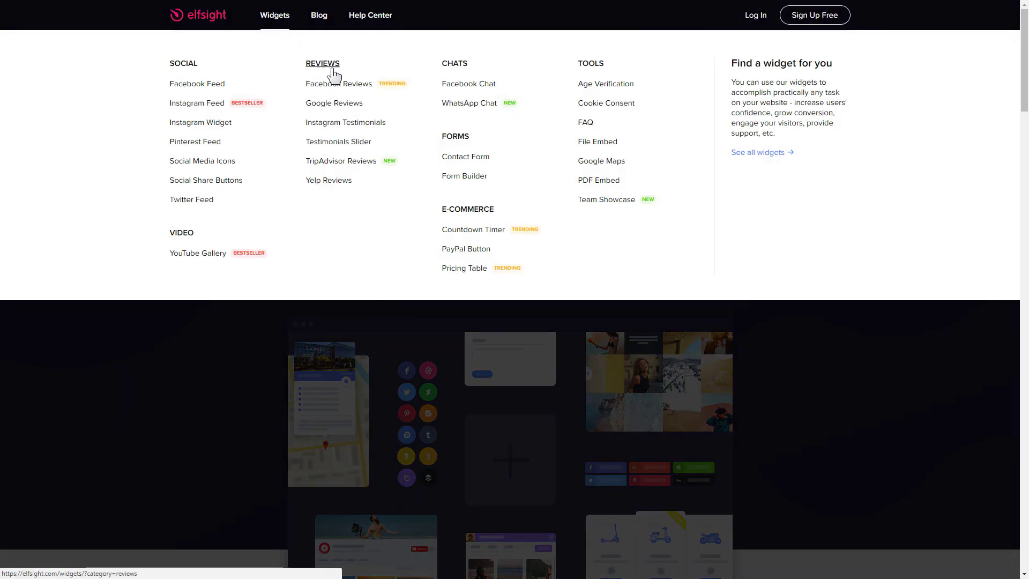
Go to the Facebook Reviews widget page and start creating a new widget.
left_click(344, 94)
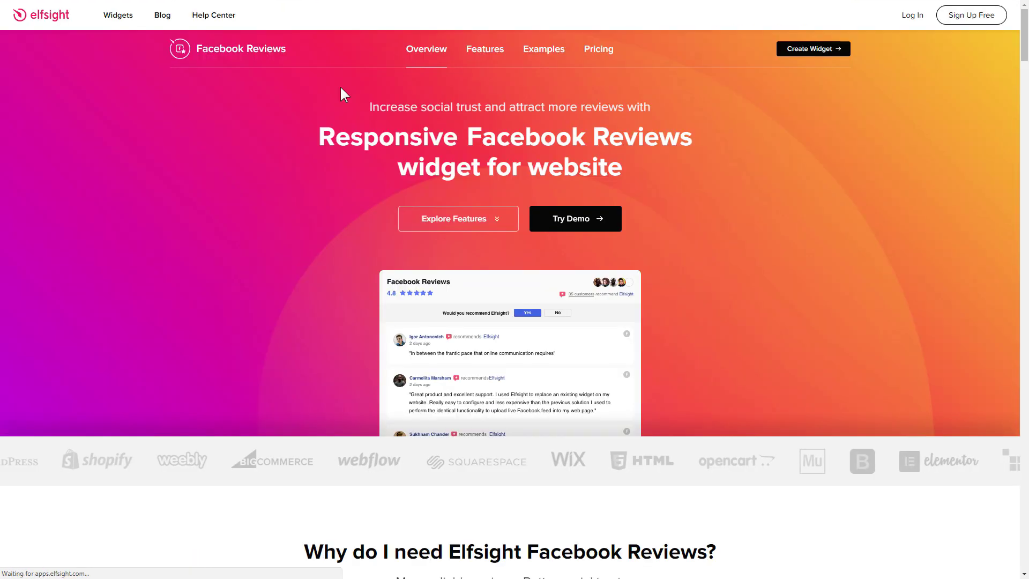
left_click(809, 50)
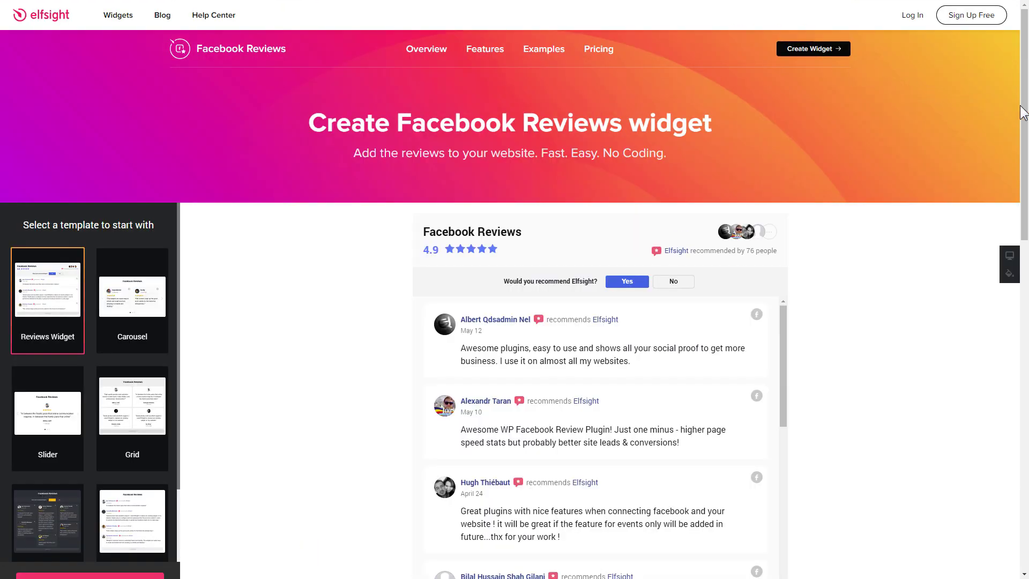
left_click_drag(1024, 112, 1027, 173)
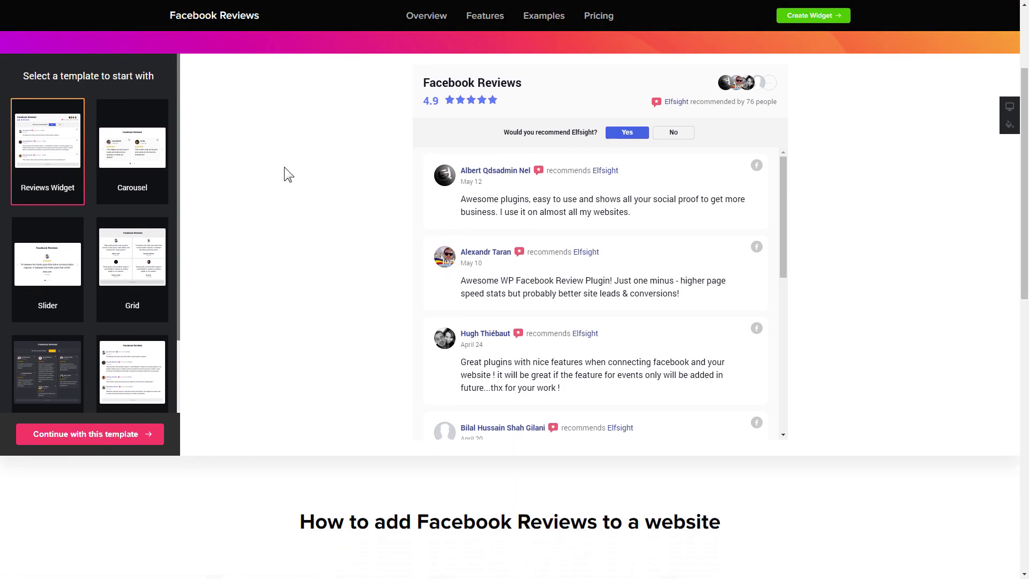
Choose the Carousel template and continue with it into the widget editor.
left_click(137, 174)
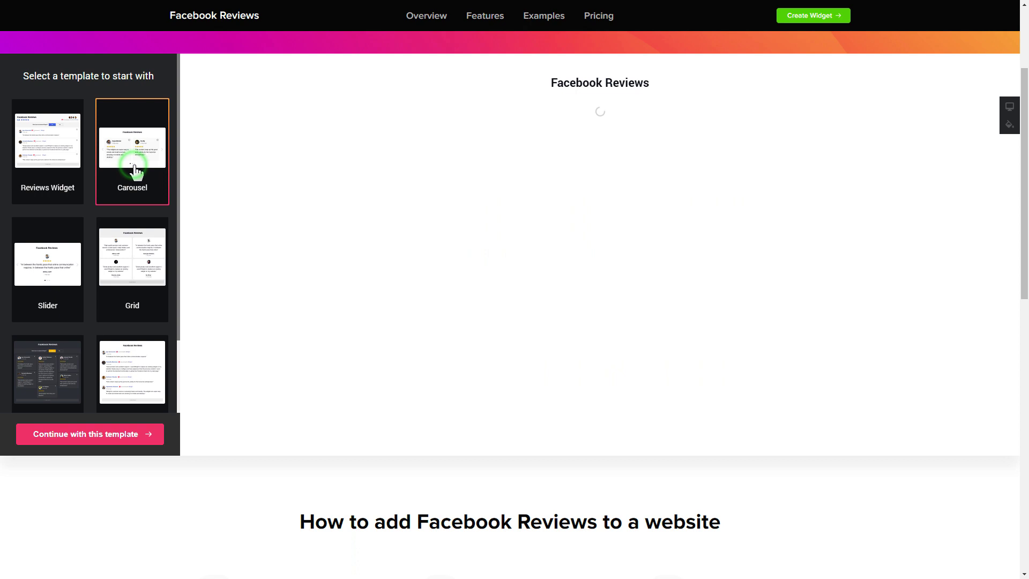
left_click(80, 442)
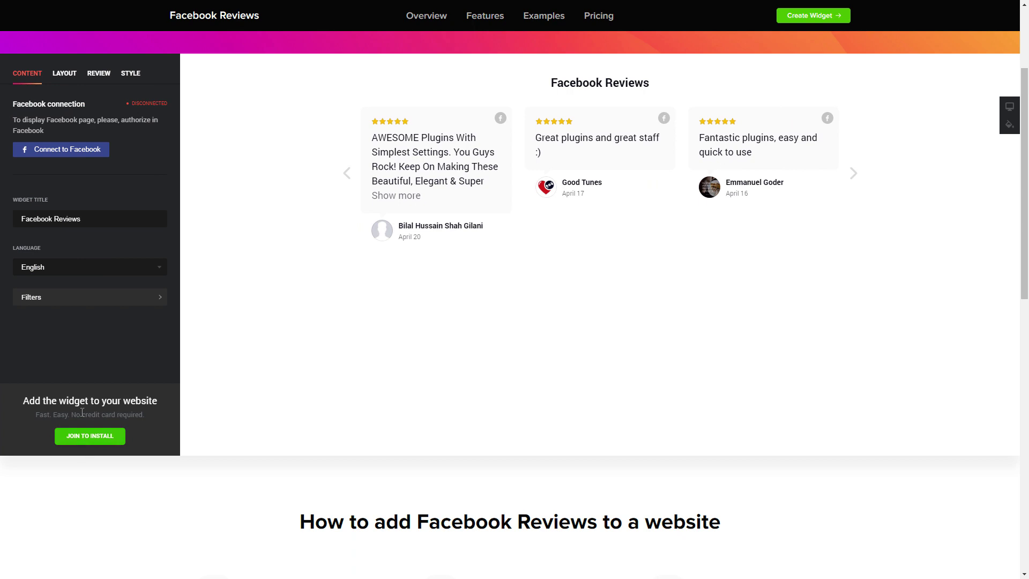
Connect the widget to Facebook as Elfsight, granting the page and plugin permissions.
left_click(64, 160)
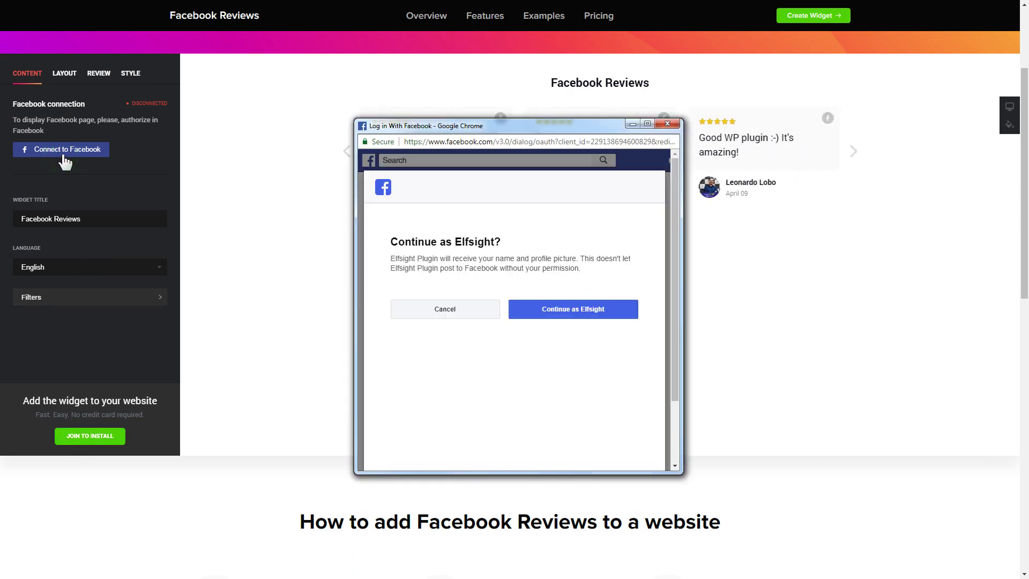
left_click(573, 317)
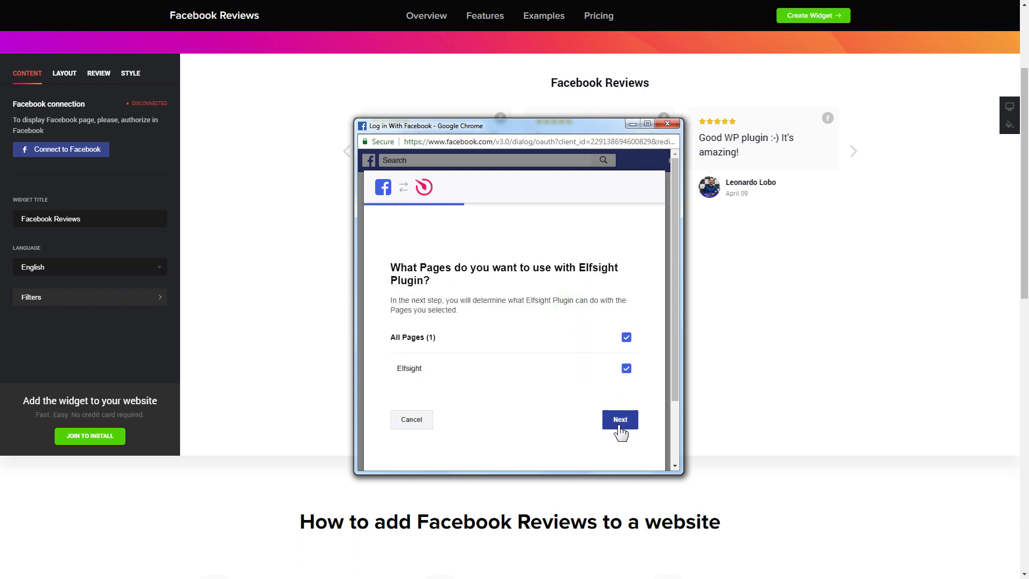
left_click(621, 425)
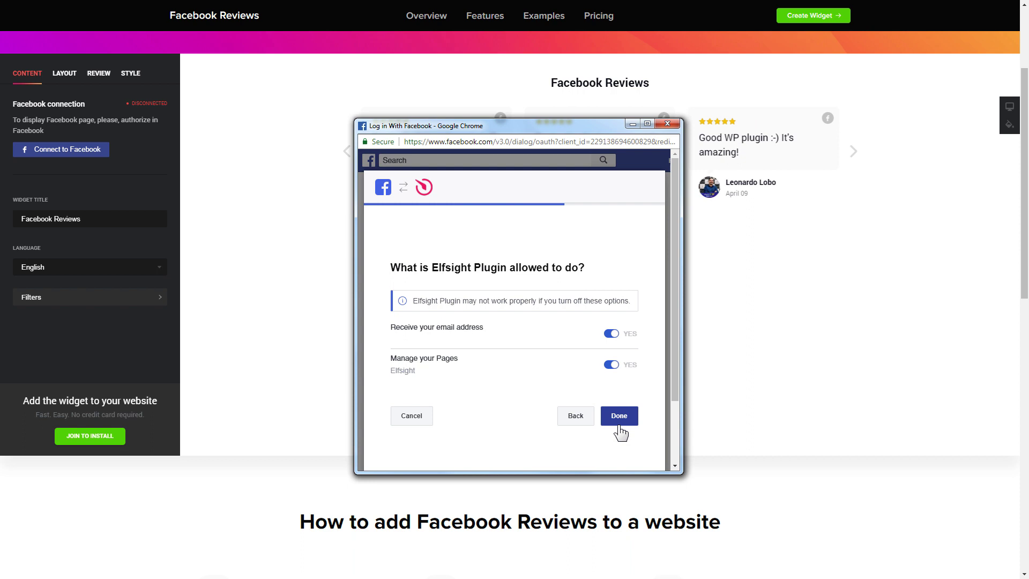
left_click(620, 426)
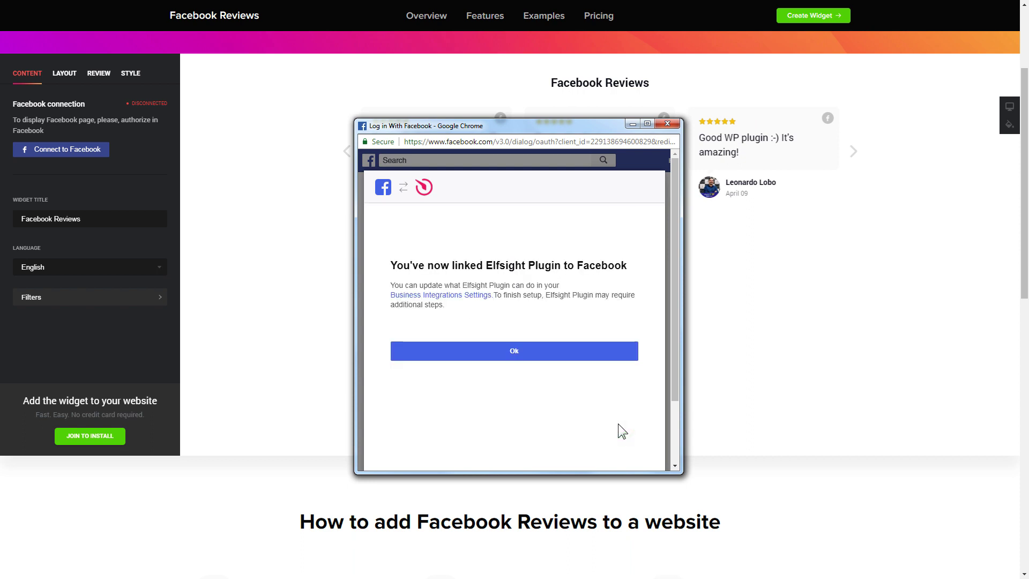
left_click(515, 354)
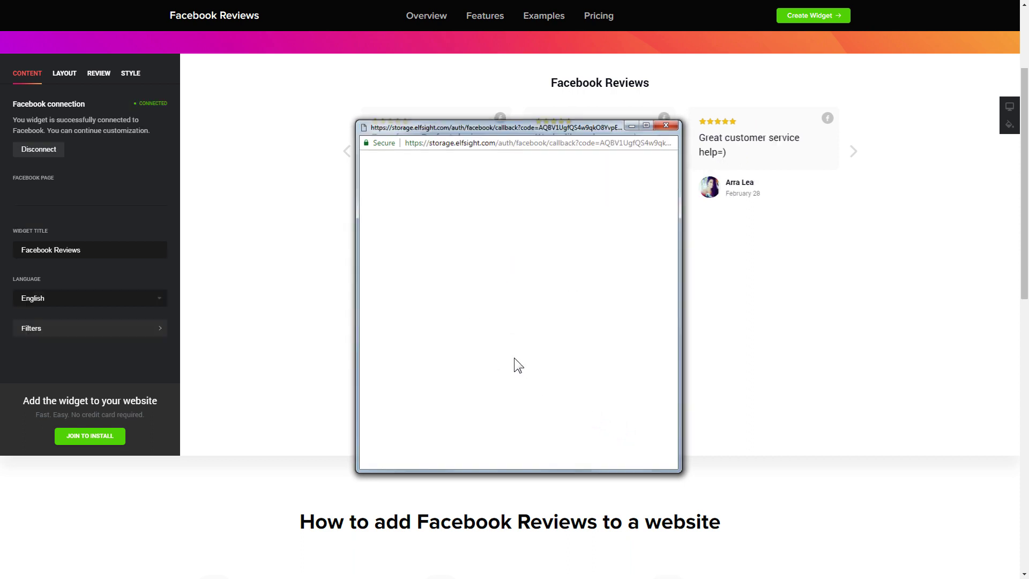
Look through the widget's Layout, Review and Style settings.
left_click(65, 81)
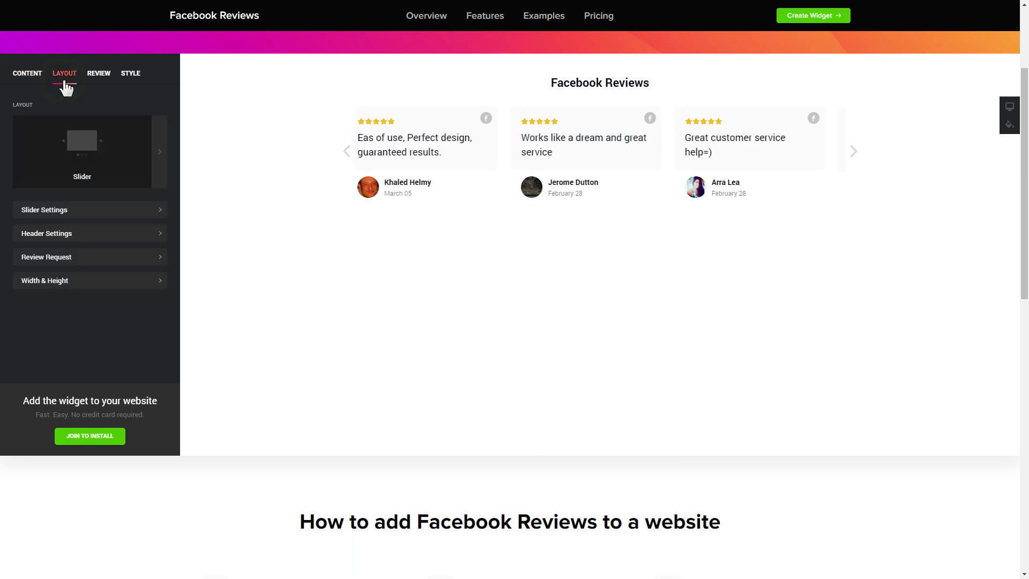
left_click(97, 82)
left_click(129, 80)
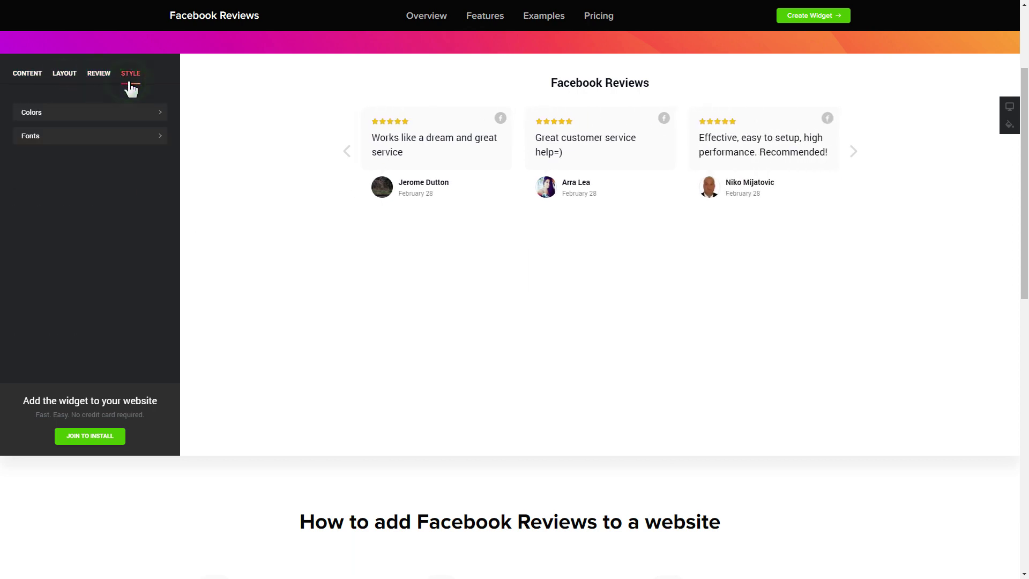
Sign up for an Elfsight account with email and password to install the widget.
left_click(89, 442)
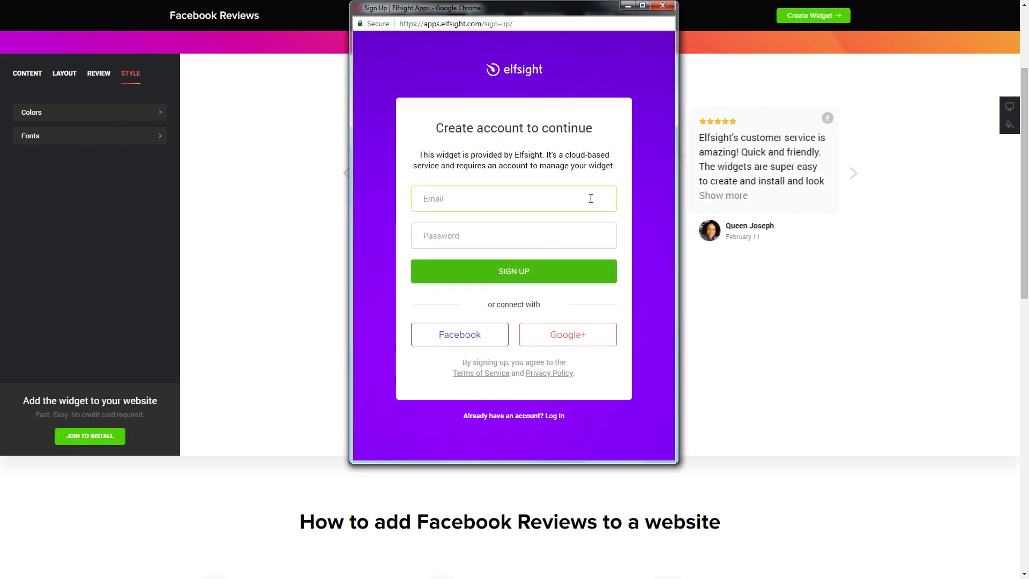
type("example@elfsight.com")
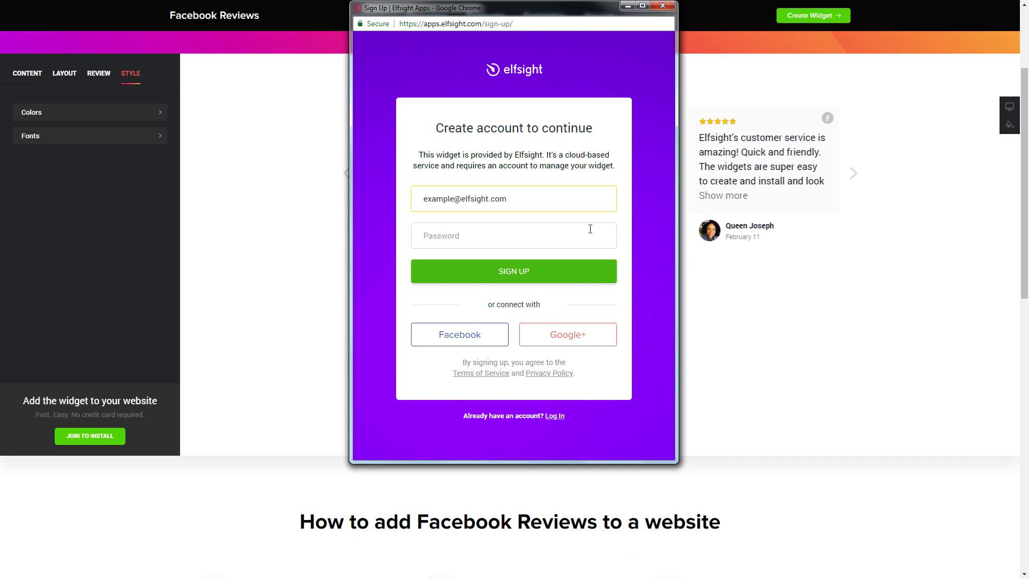
left_click(591, 233)
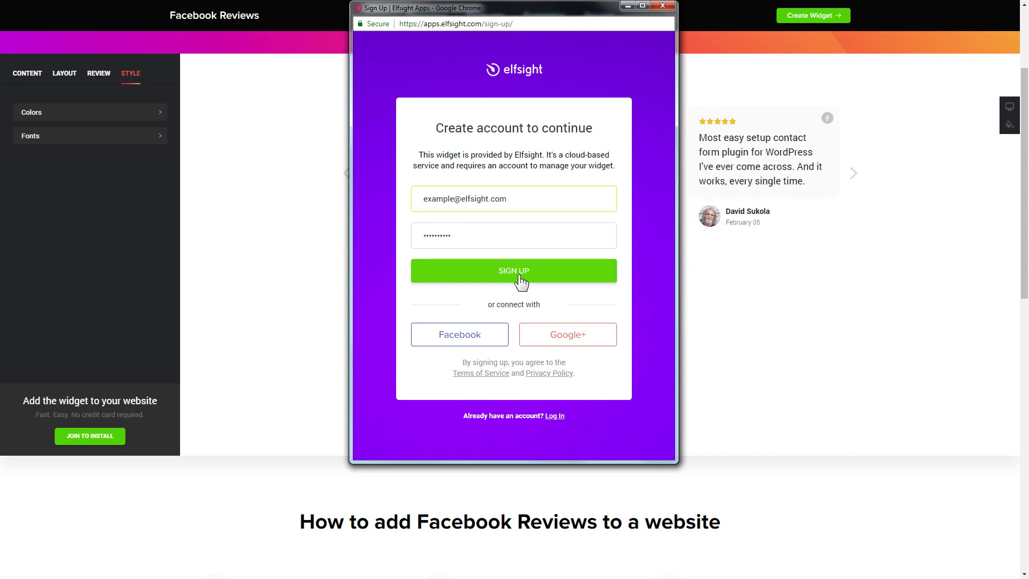
left_click(520, 278)
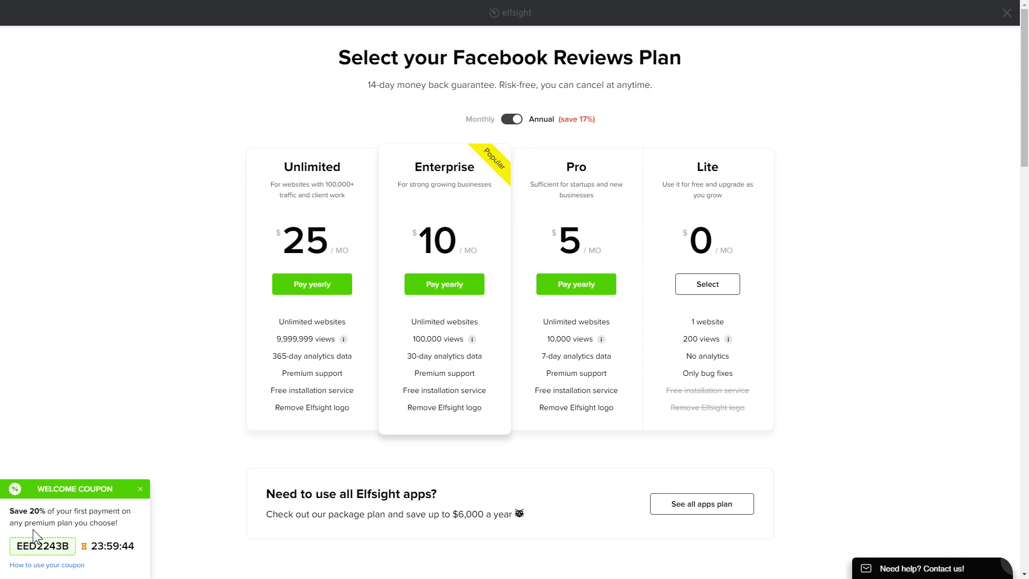
Choose the free Lite plan, copy the widget's embed code, and log in to WordPress.
left_click(708, 294)
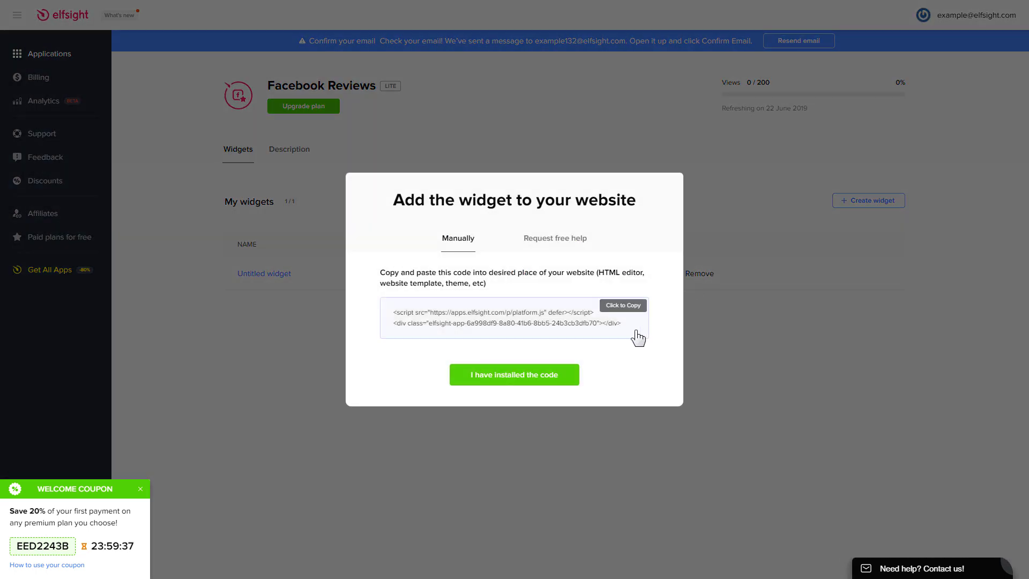
left_click(638, 337)
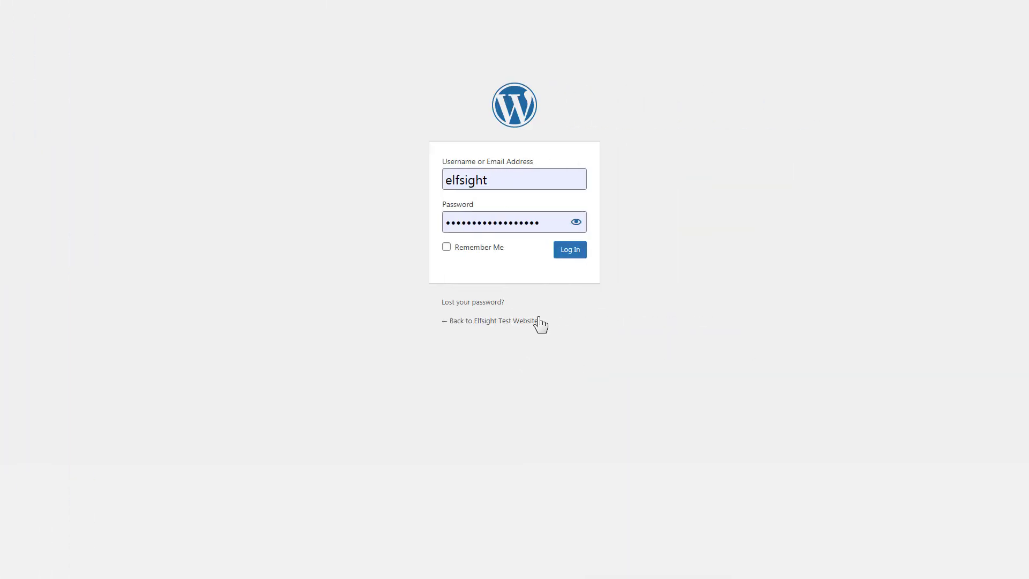
left_click(569, 259)
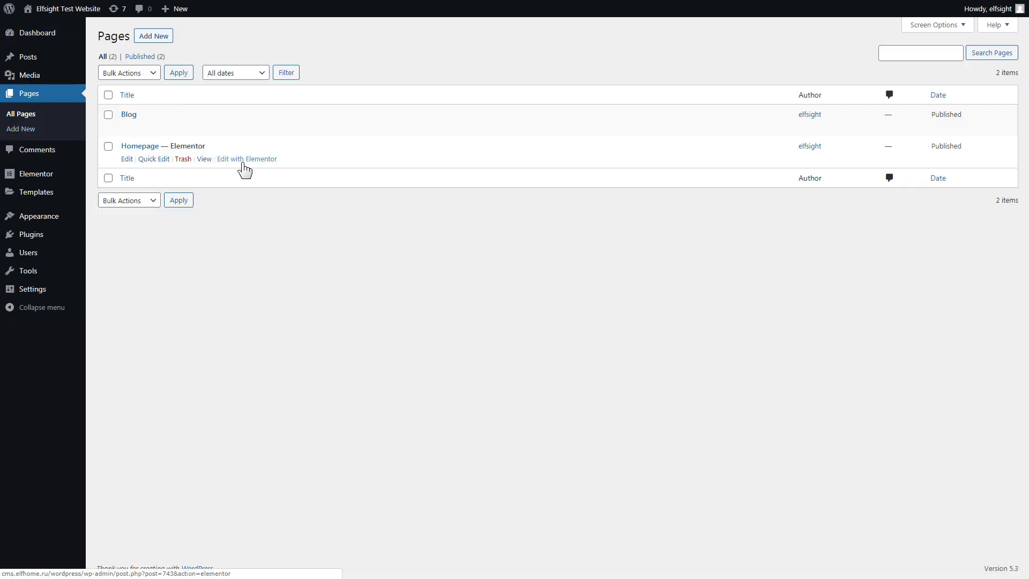
Open the Homepage from the Pages list with Edit with Elementor.
left_click(242, 161)
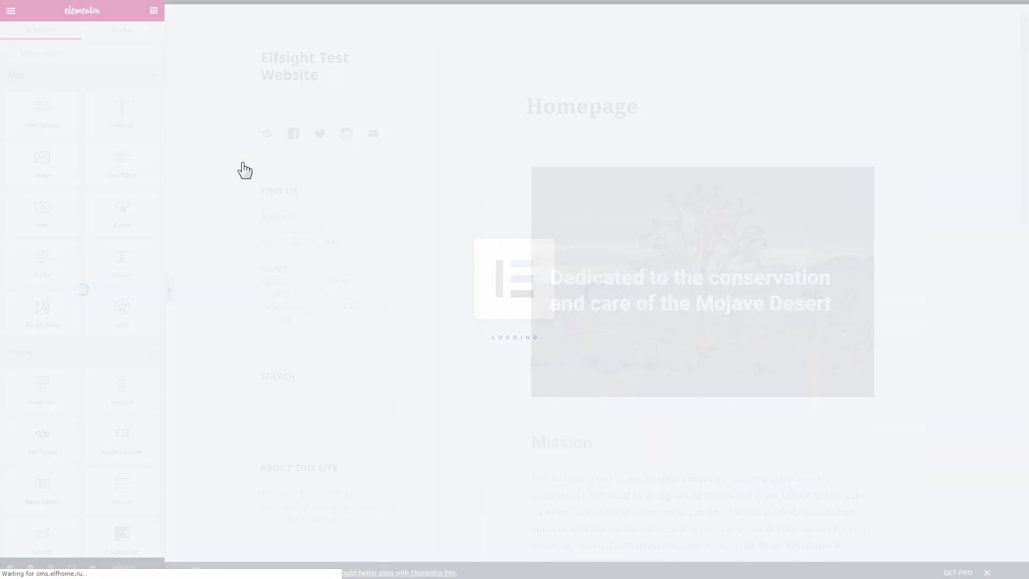
left_click_drag(1022, 196, 1024, 334)
scroll(161, 86, "down", 2)
left_click_drag(161, 86, 161, 294)
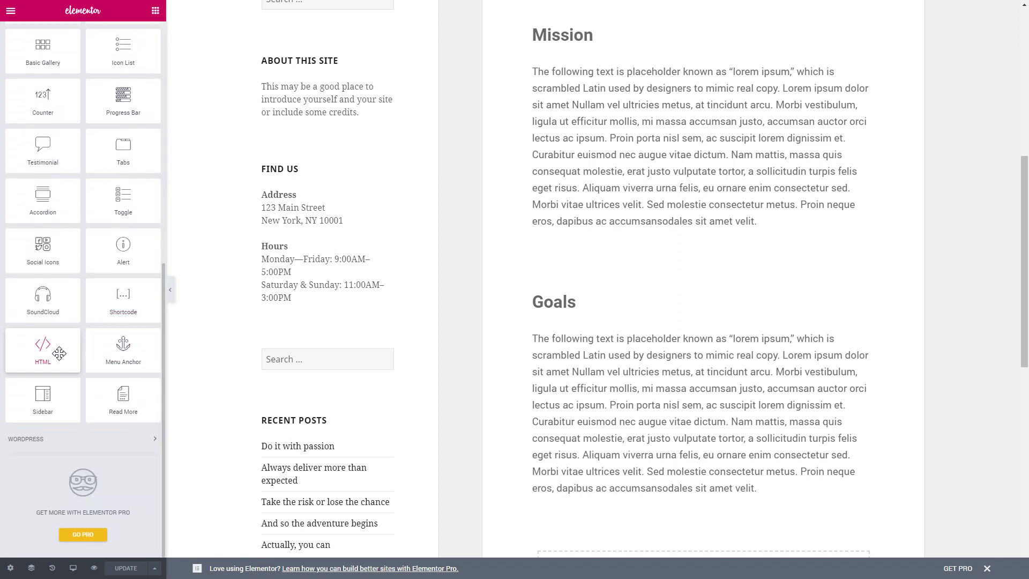
Place an HTML element between Mission and Goals, paste the Elfsight code, and update.
left_click_drag(58, 353, 670, 258)
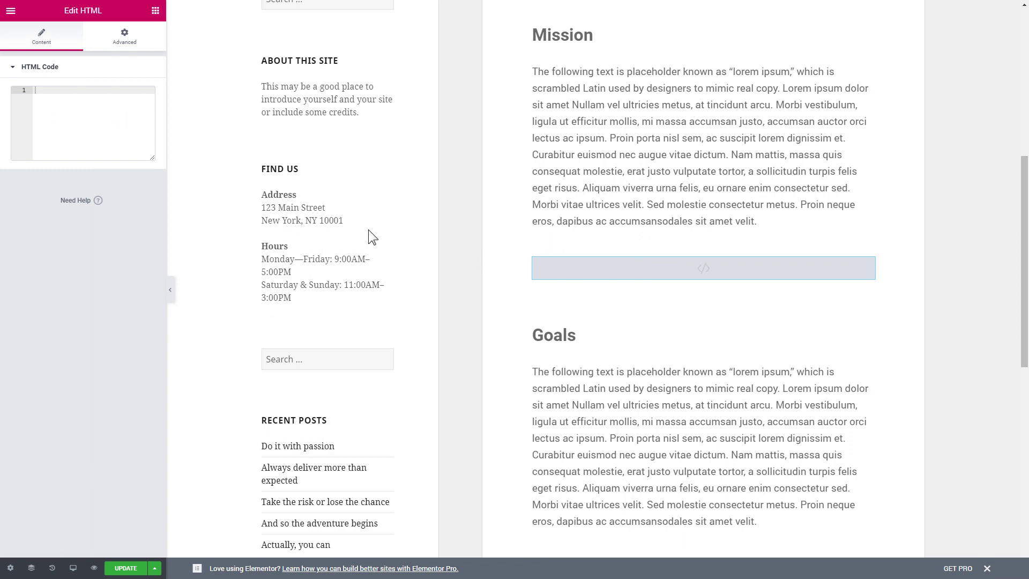
right_click(81, 118)
left_click(122, 172)
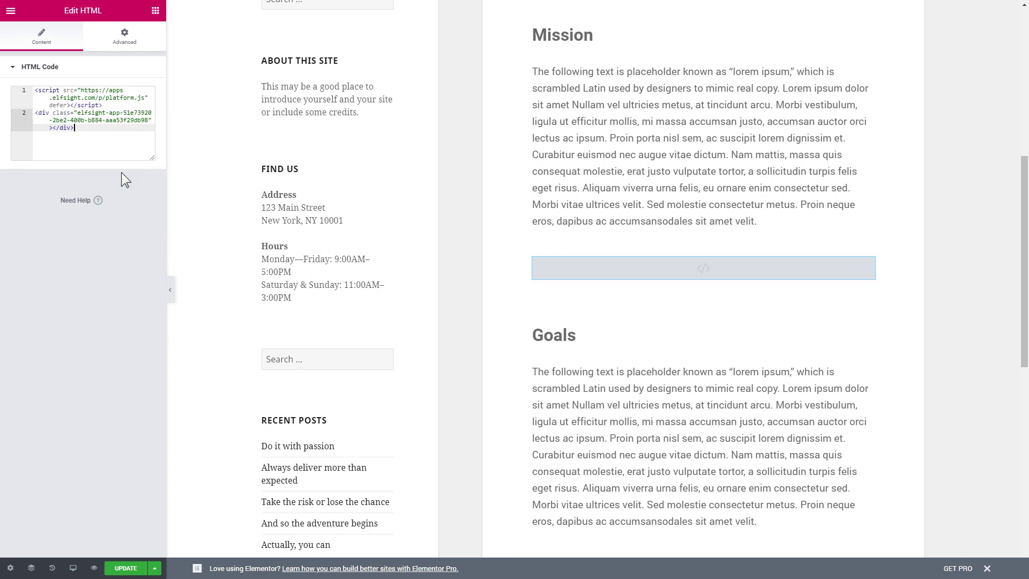
left_click(137, 567)
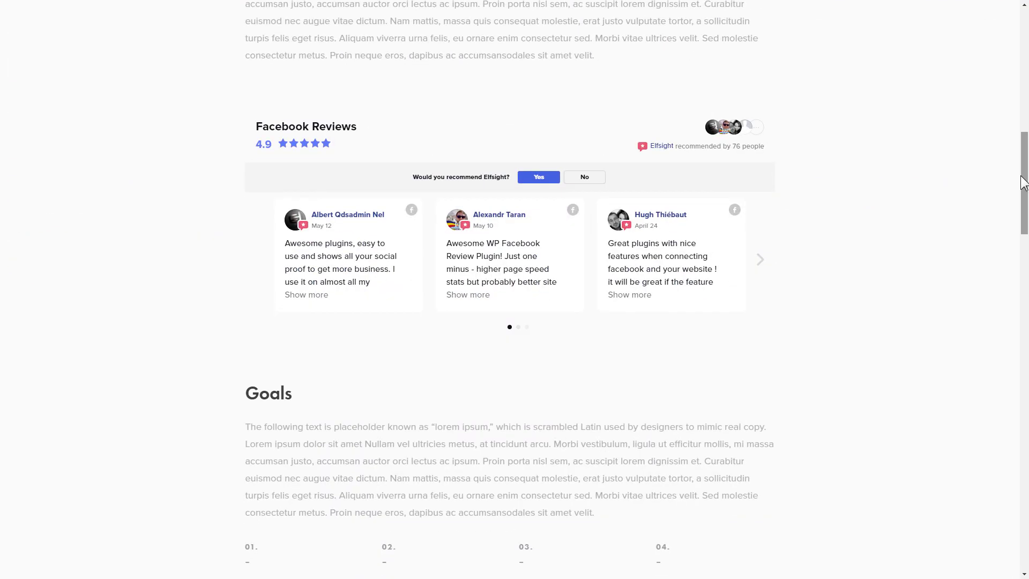
Advance the live Homepage's Facebook Reviews carousel by two review cards.
left_click(763, 263)
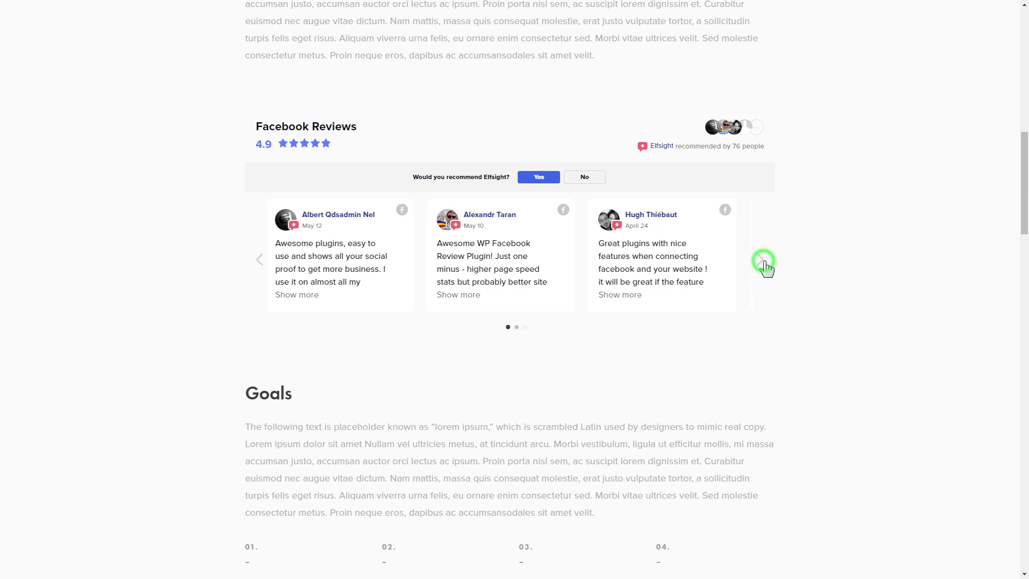
left_click(762, 263)
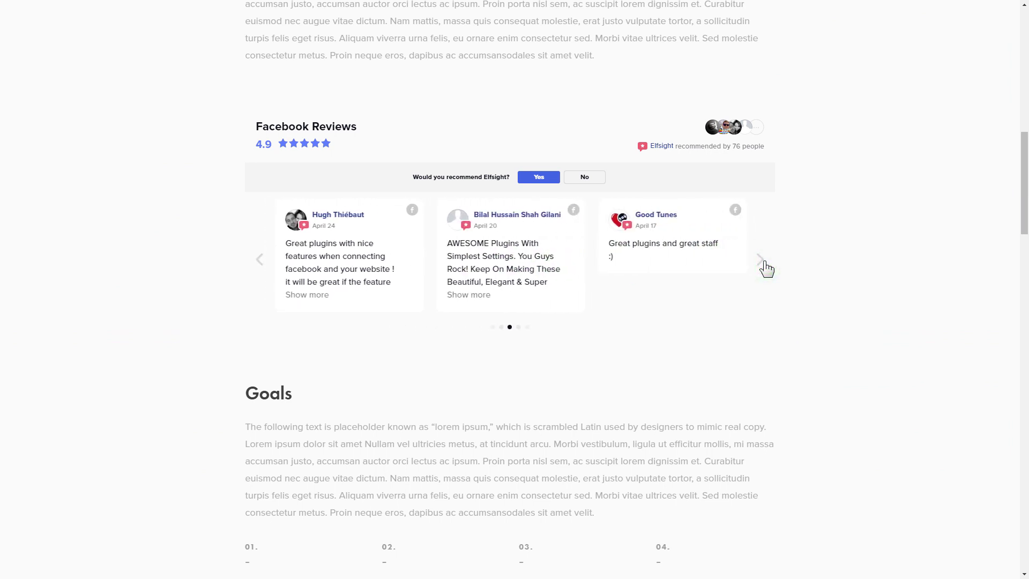